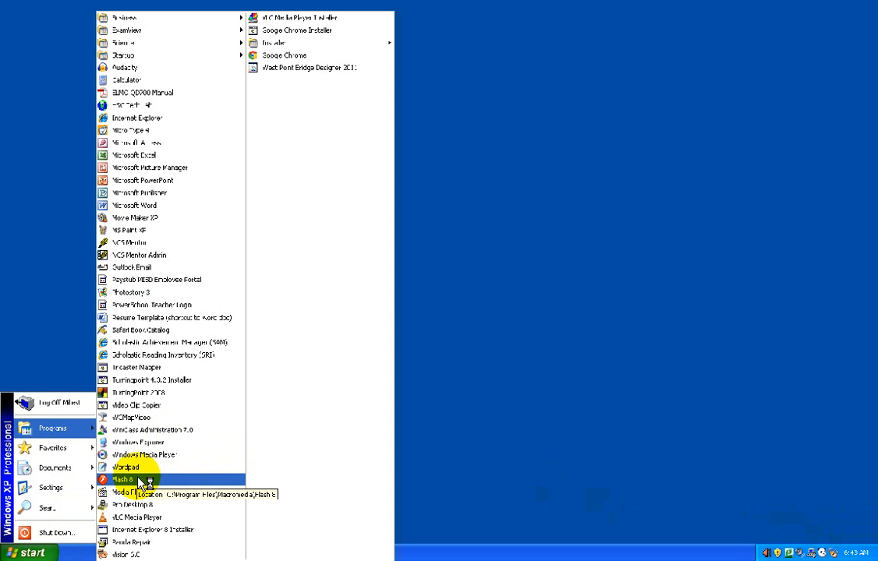
- Launch Flash 8, create a new Flash document and select the first frame of Layer 1
click(140, 480)
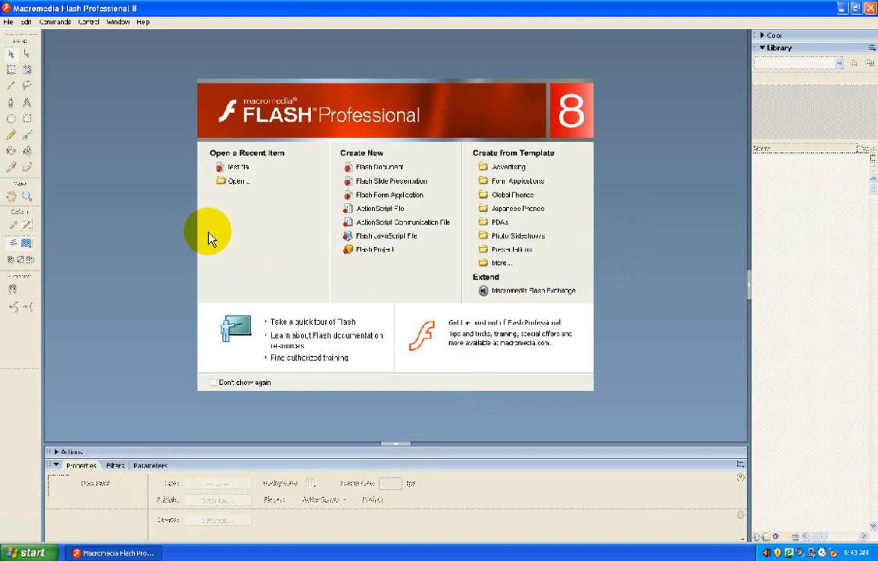
click(384, 170)
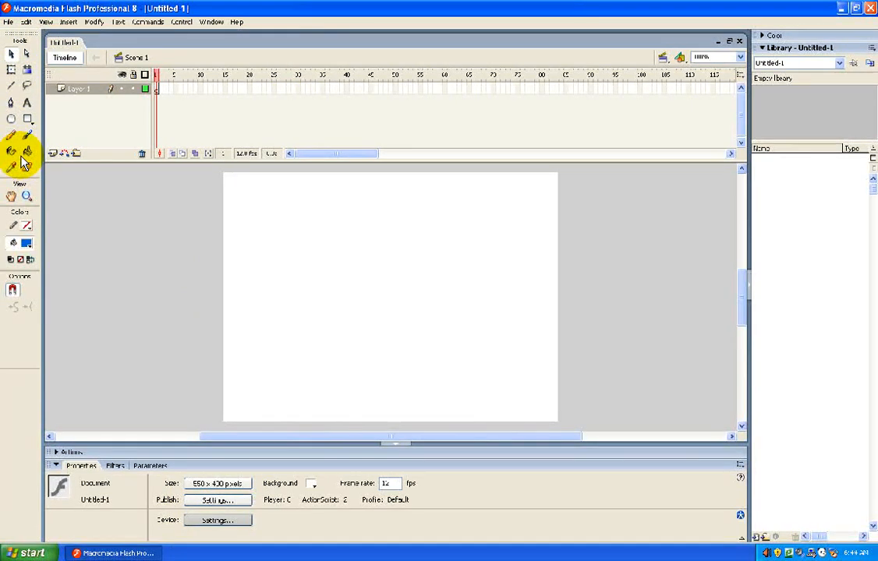
click(156, 88)
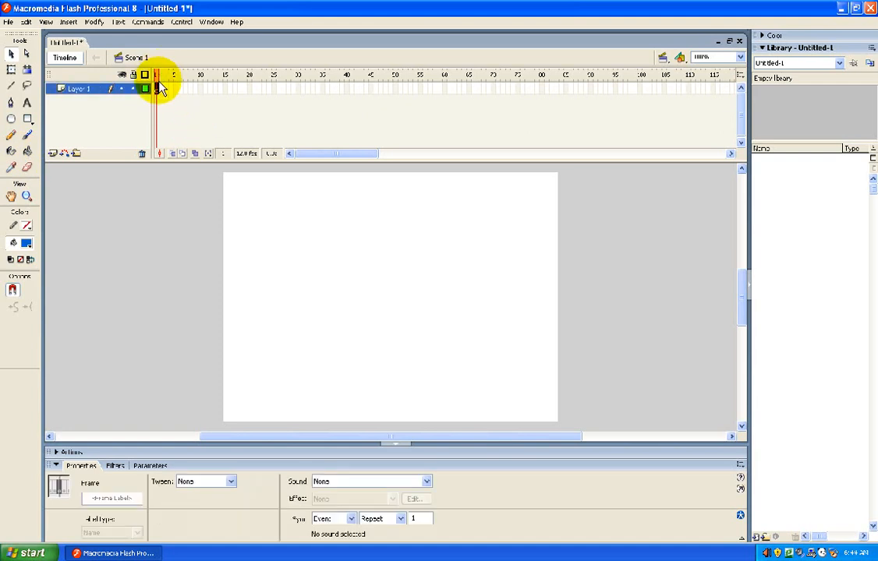
- Start saving the document under a new name and browse to the MOD TECH I - Class Sample folder on drive Z
click(8, 22)
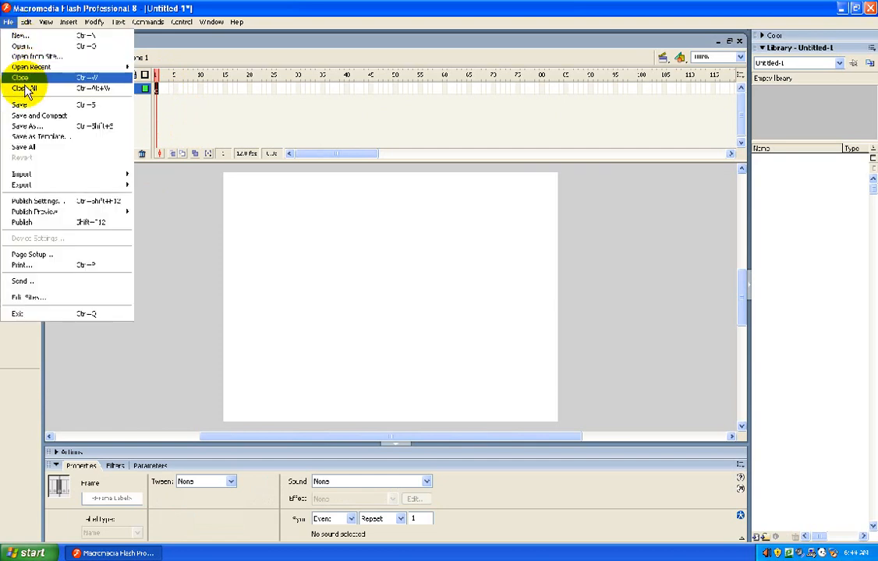
click(26, 126)
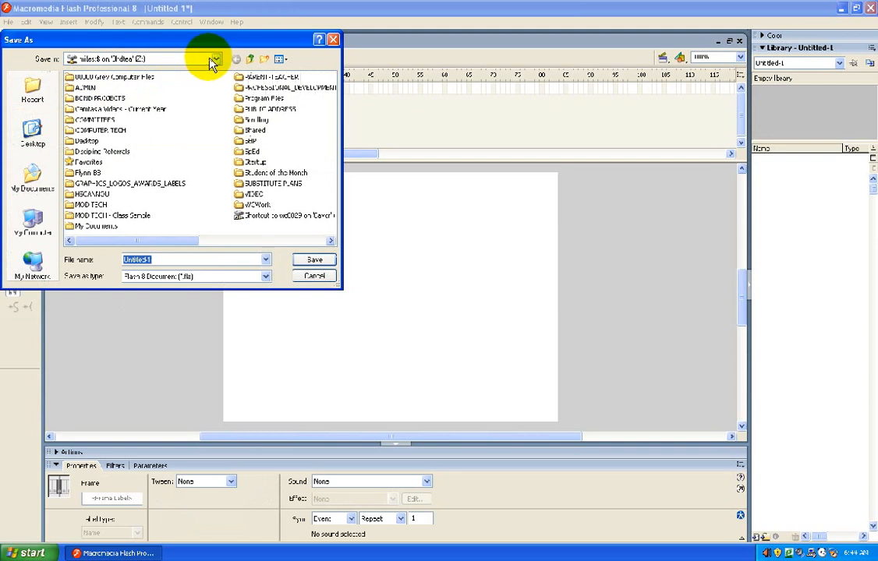
click(216, 60)
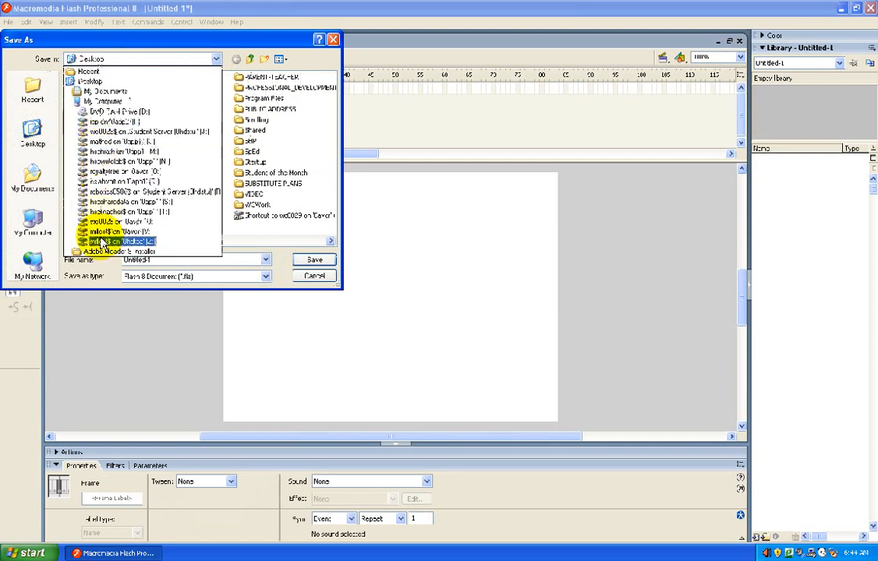
click(109, 231)
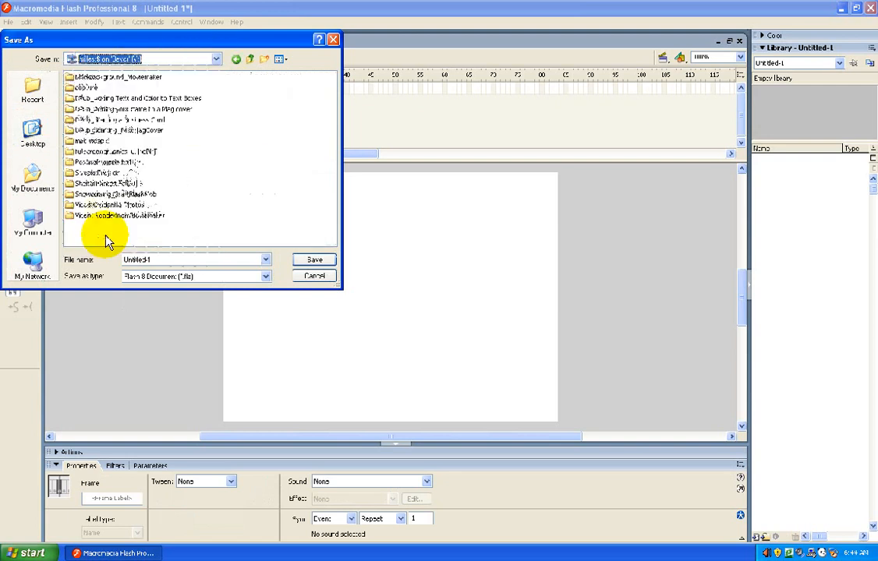
click(155, 258)
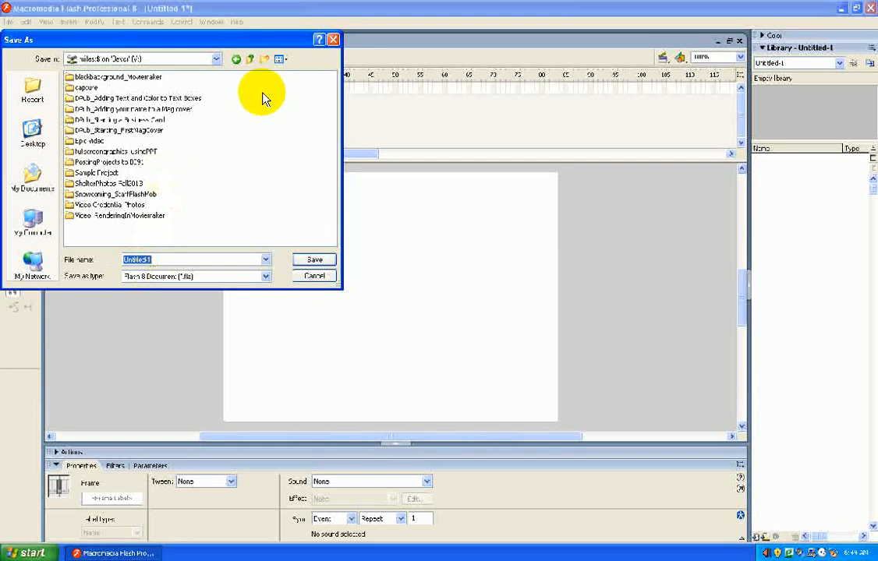
click(216, 59)
click(116, 243)
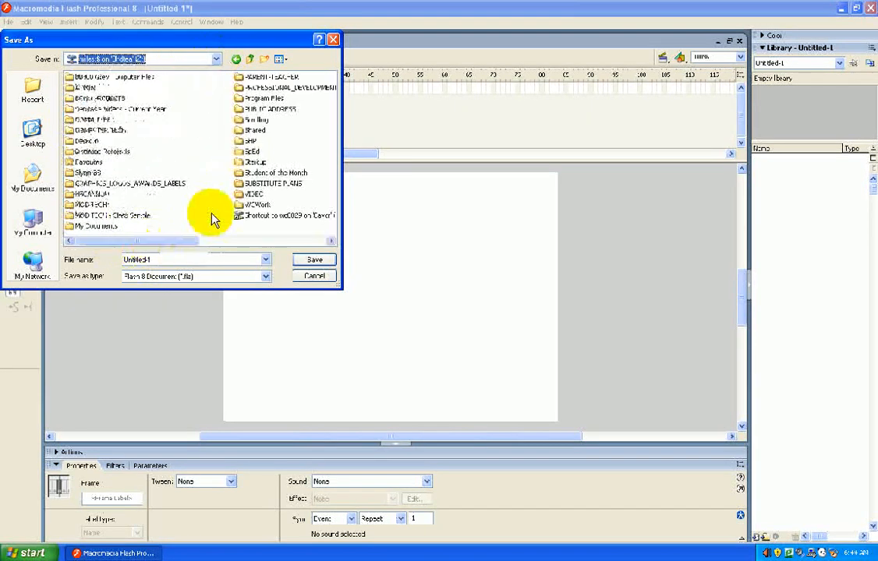
double_click(113, 216)
- Save the document as "basic shape draw", replacing the existing file of that name
drag(155, 259, 108, 267)
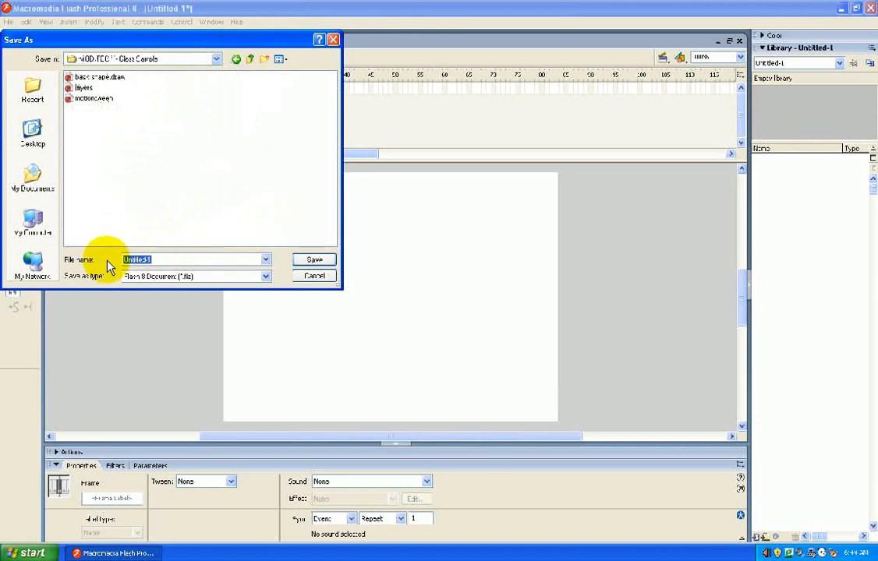
text(basic shape draw)
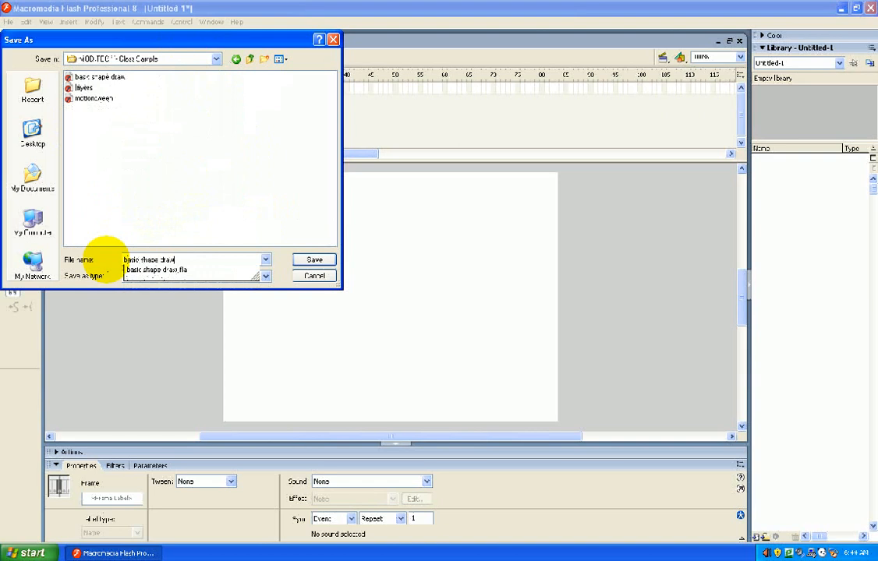
key(Return)
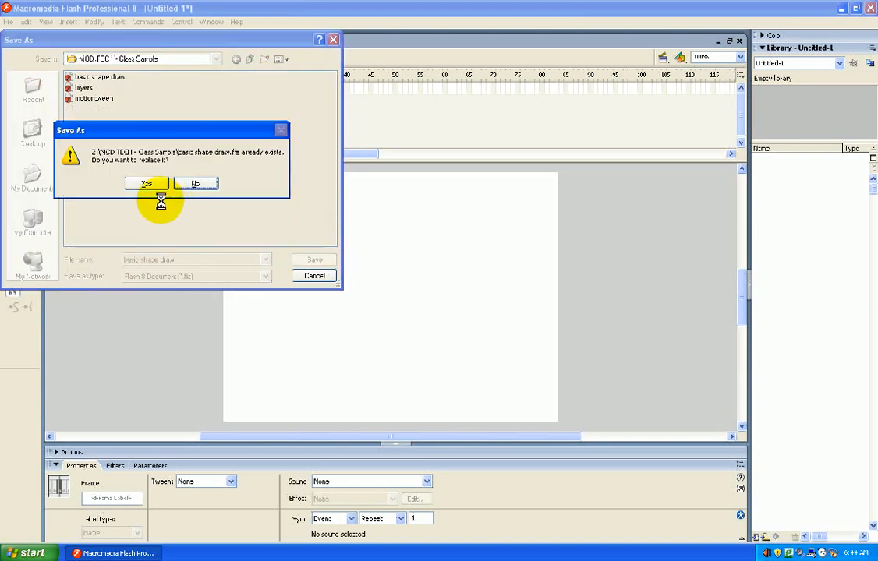
click(152, 186)
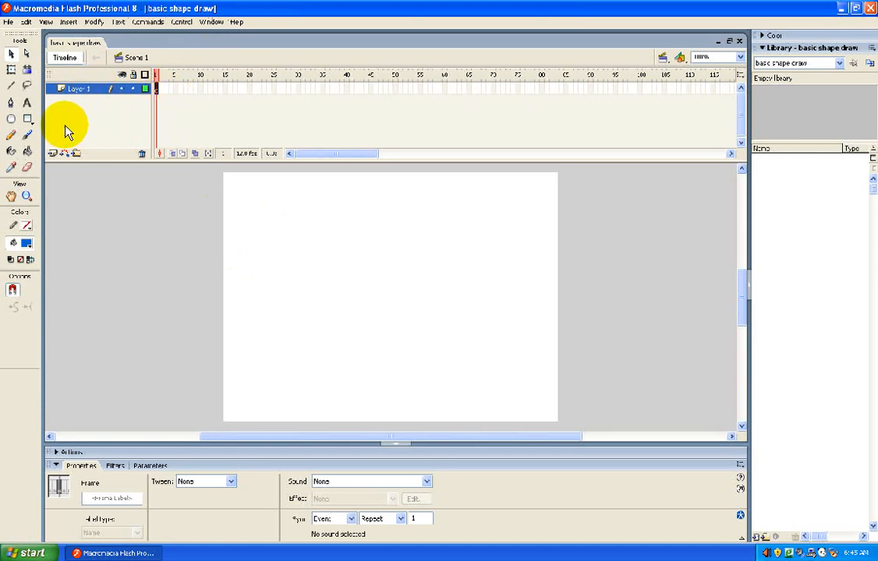
- Draw a blue oval about 170 by 70 px in the stage's upper left and a blue circle on its right side
click(12, 121)
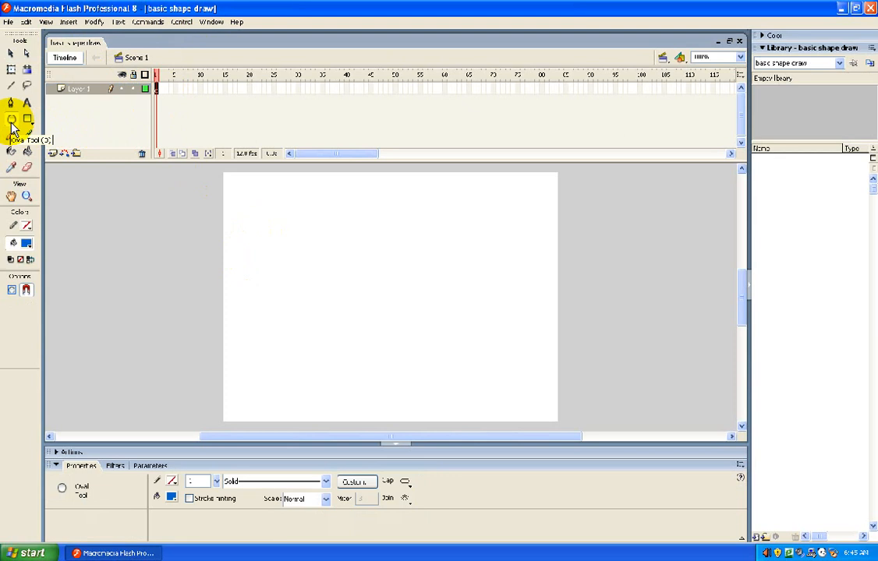
drag(269, 220, 373, 263)
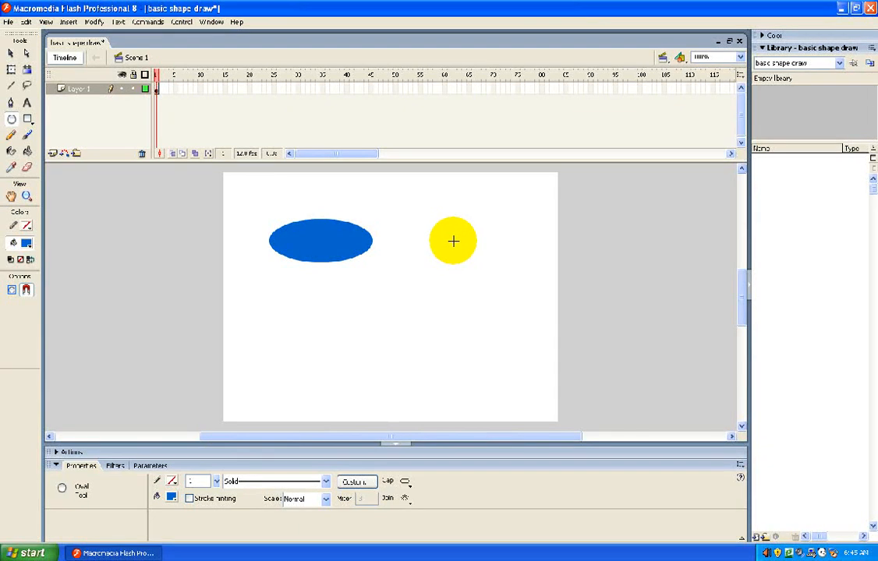
drag(451, 239, 511, 301)
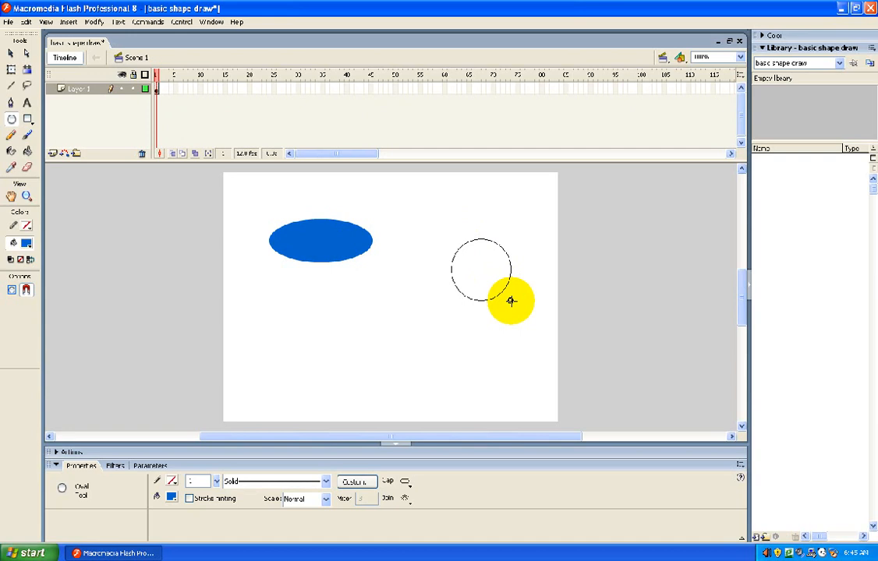
drag(511, 301, 510, 302)
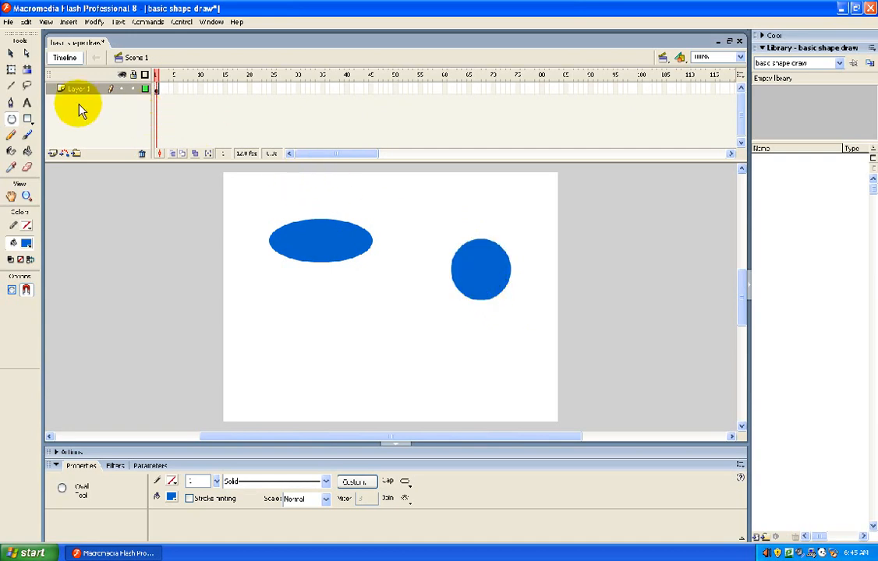
- Draw a blue rectangle in the stage's lower left and a smaller blue square beside it
click(27, 119)
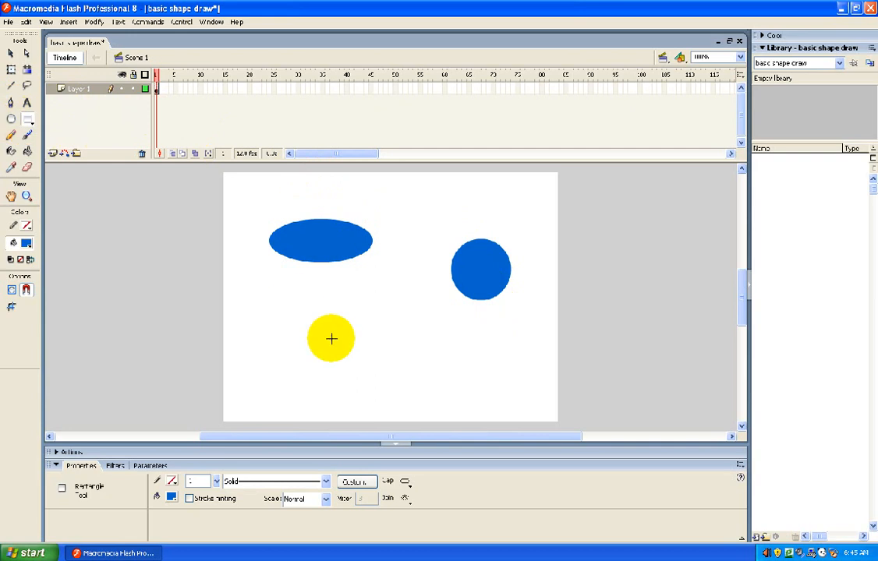
drag(265, 361, 349, 401)
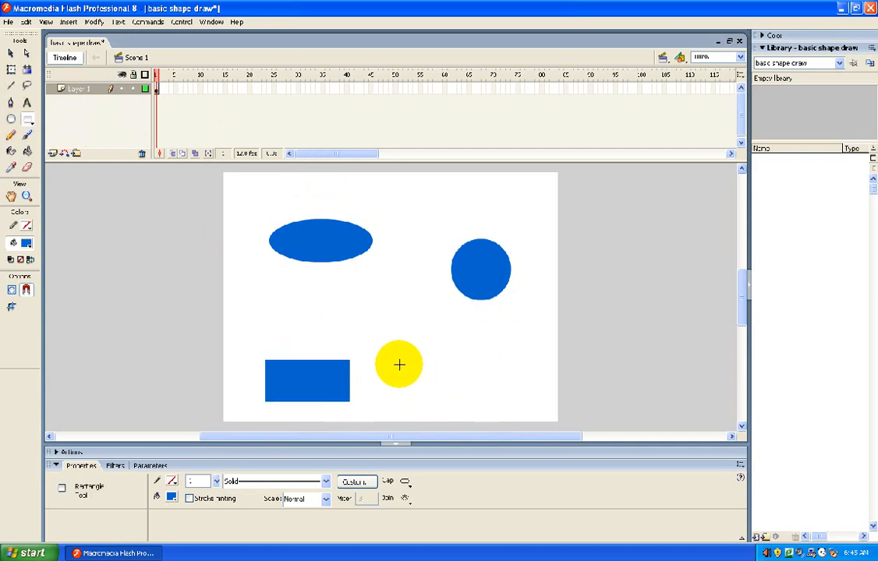
drag(398, 364, 438, 403)
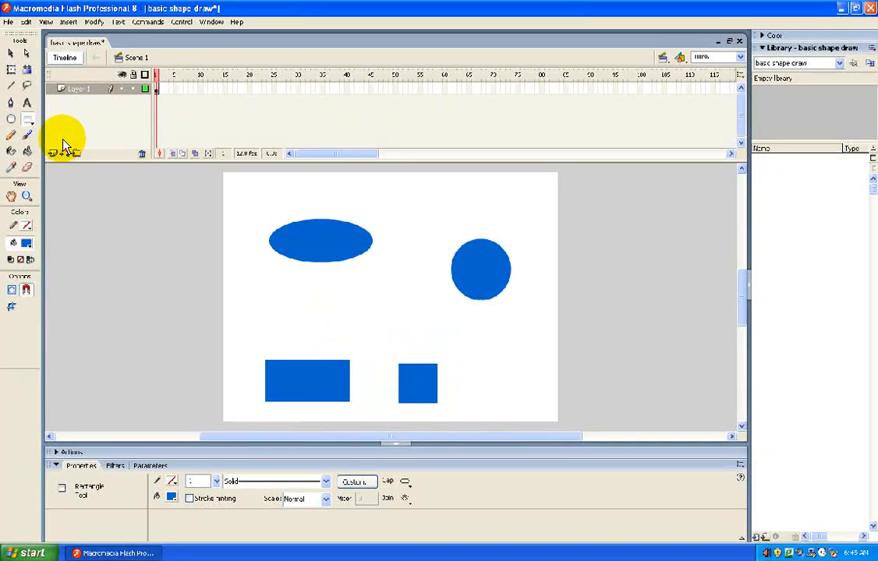
- Recolor the oval's fill dark red and deselect it
click(12, 56)
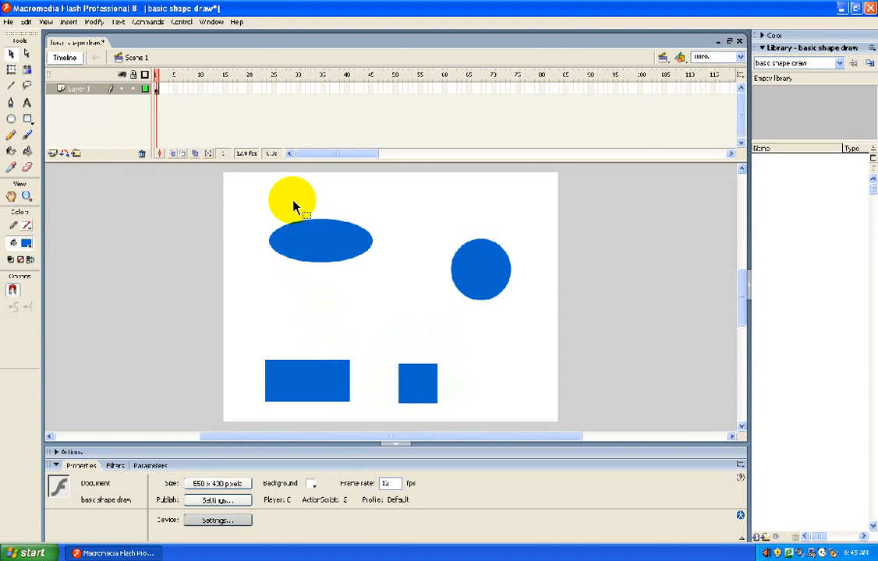
mouse_move(240, 191)
mouse_down()
mouse_move(358, 258)
mouse_move(404, 318)
mouse_up()
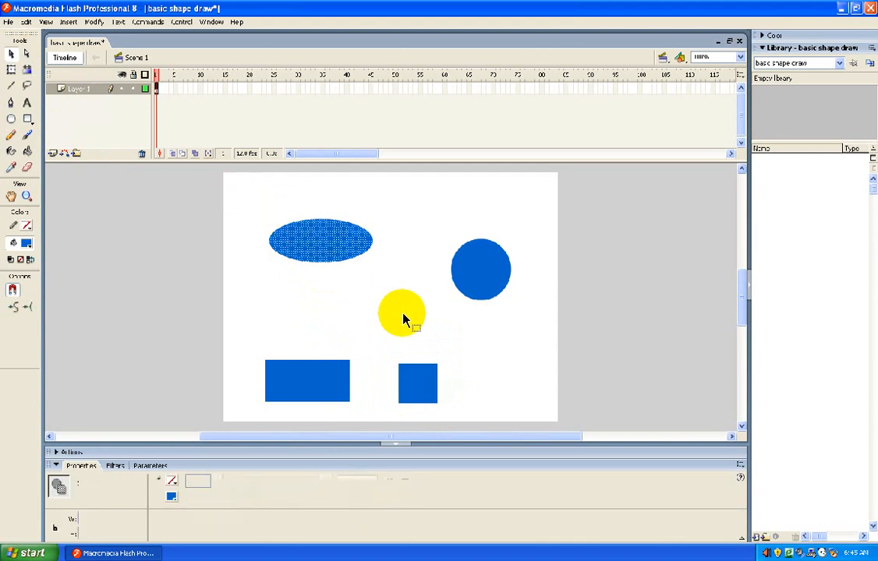
click(174, 497)
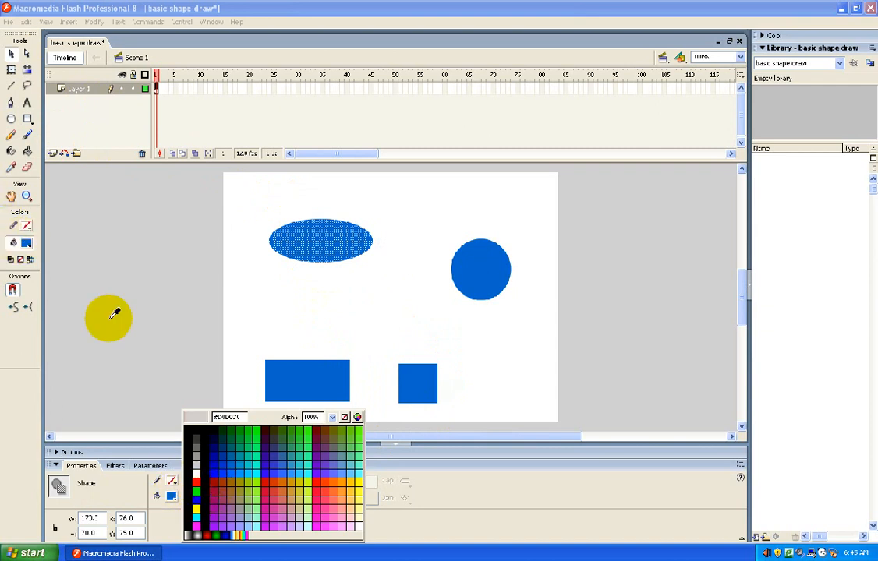
click(215, 479)
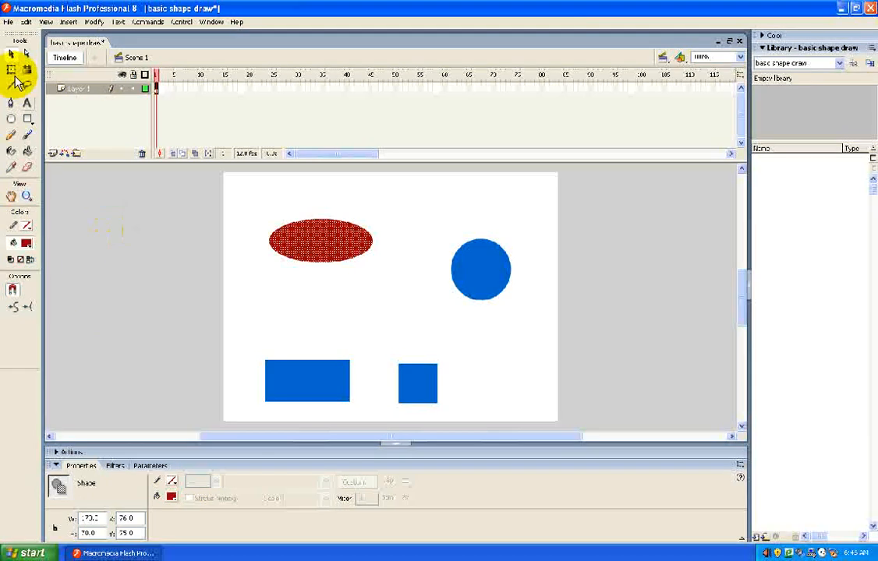
click(254, 257)
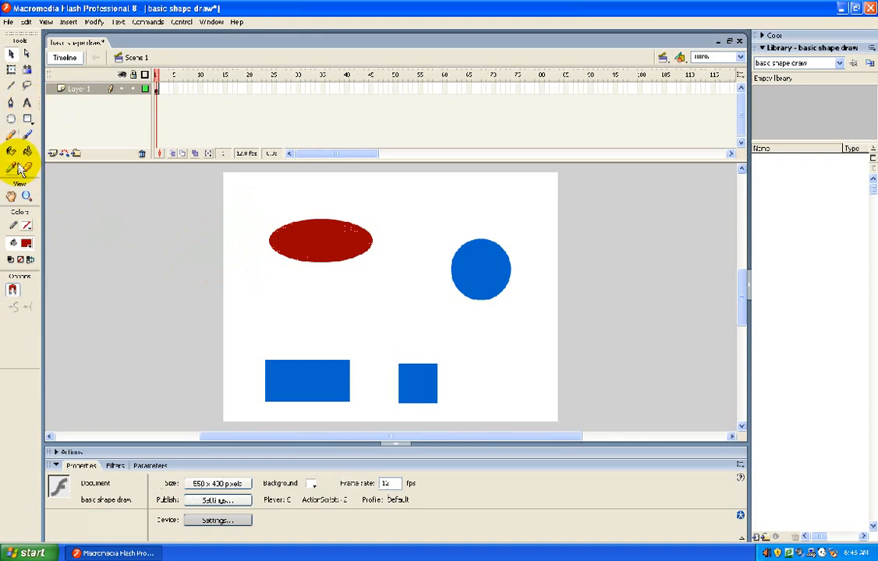
- Add a black static text with the teacher's title and surname between the oval and the rectangle
click(26, 103)
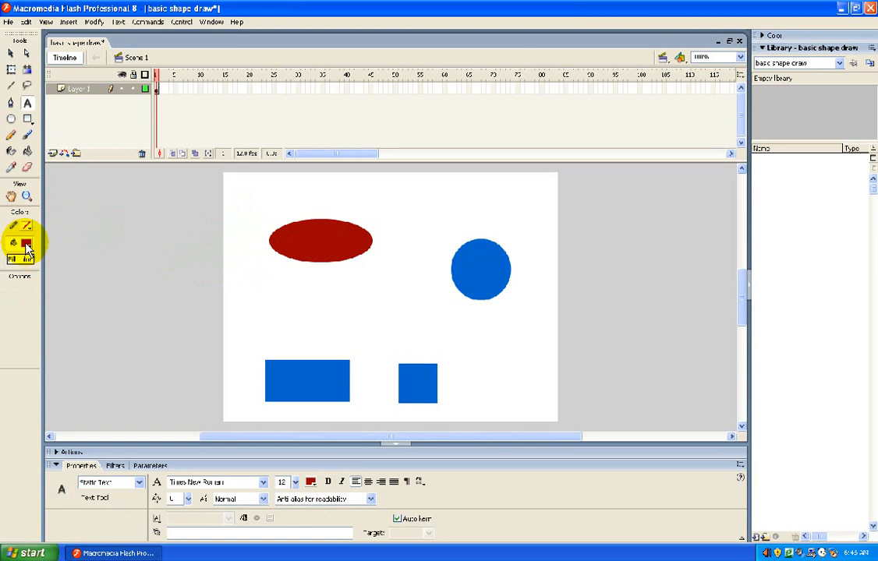
click(25, 244)
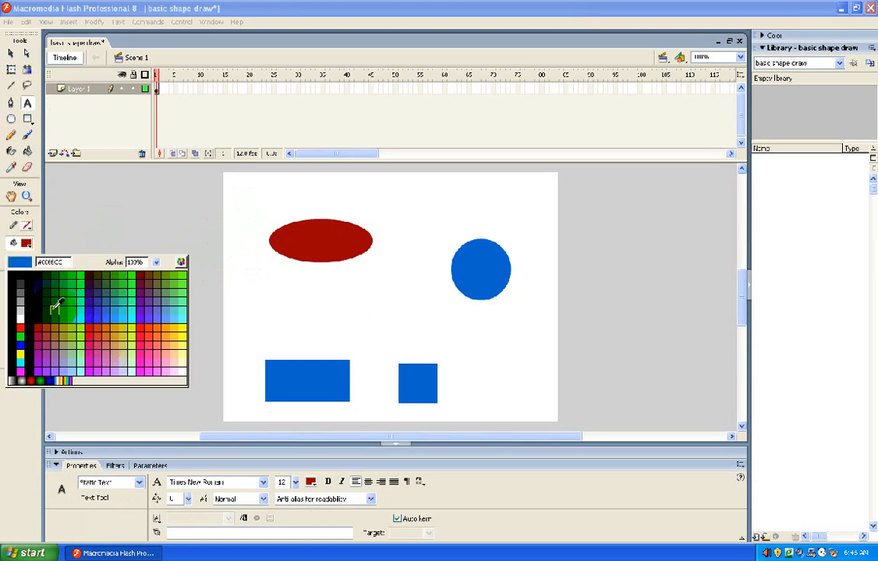
click(48, 282)
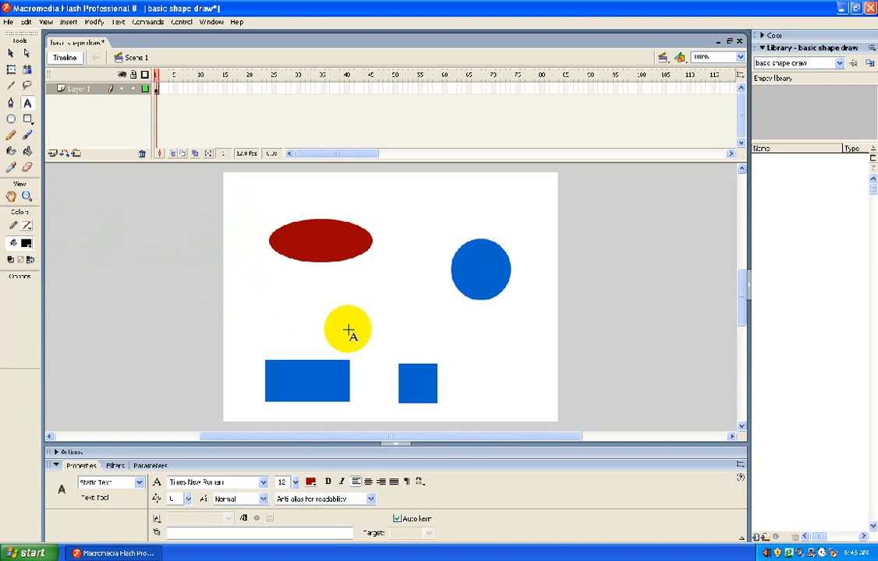
click(303, 314)
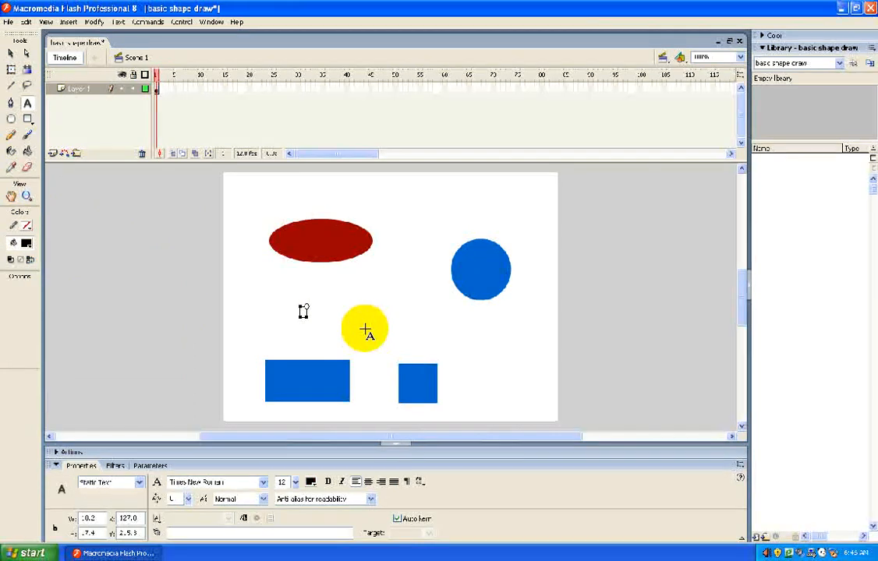
text(Mr. Mille)
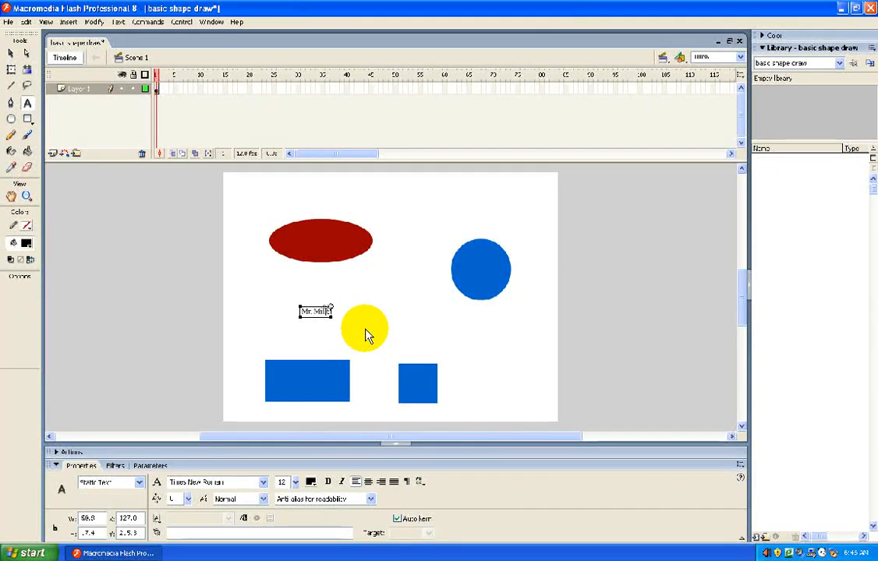
text(r)
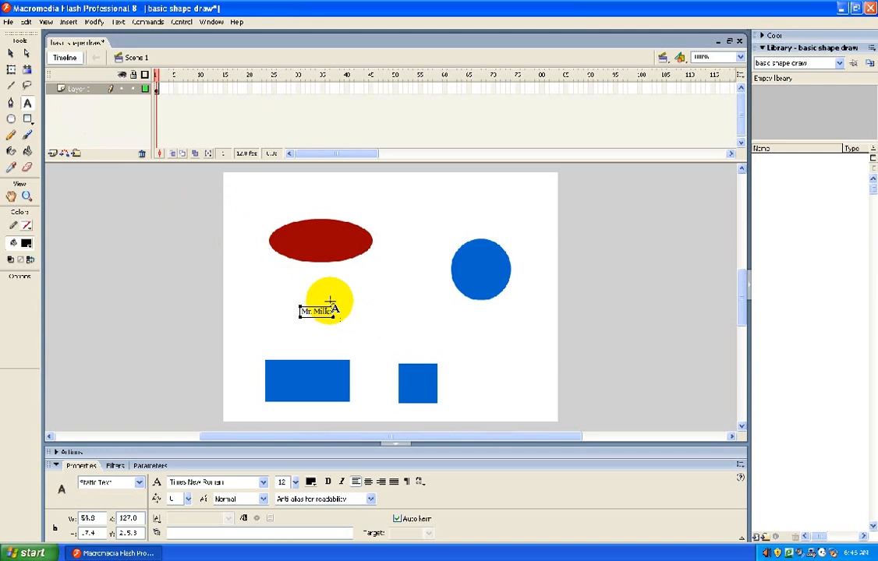
- Widen the name's text box to about 75 px
mouse_move(336, 309)
mouse_down()
mouse_move(359, 297)
mouse_move(343, 307)
mouse_up()
text(r)
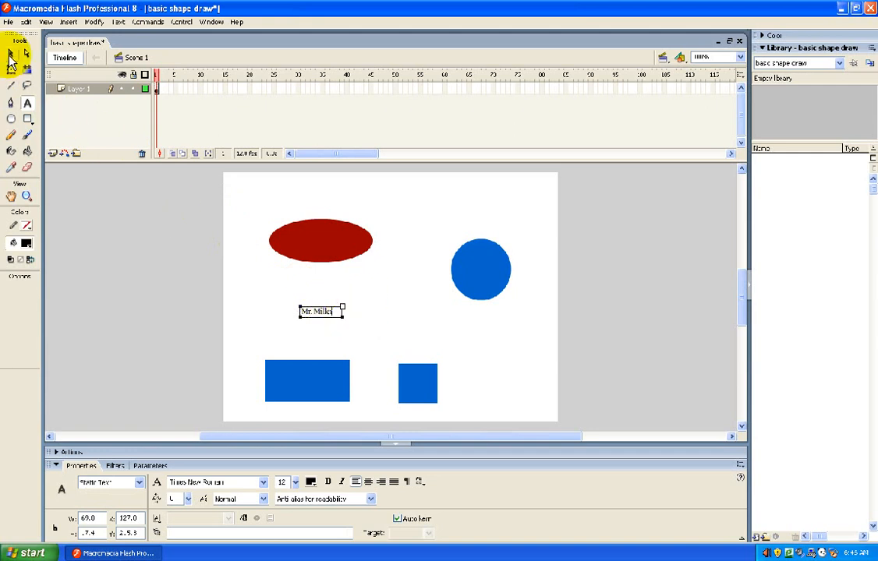
click(11, 55)
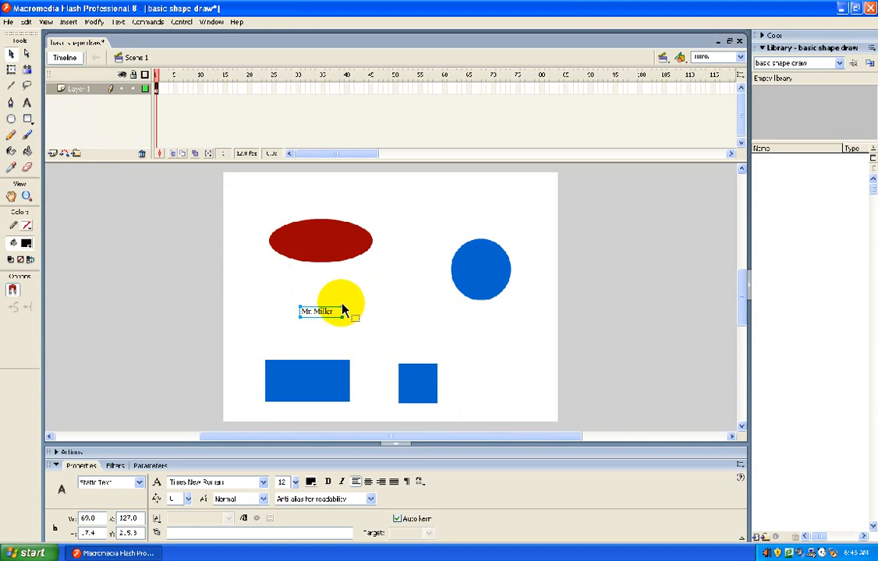
mouse_move(341, 307)
mouse_down()
mouse_move(358, 300)
mouse_move(347, 307)
mouse_up()
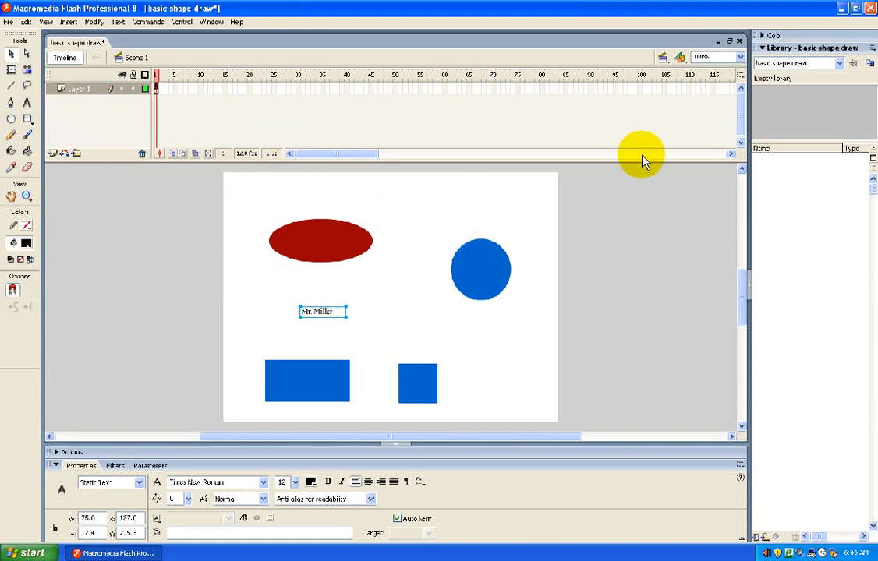
- Set the name text between the oval and the rectangle to the Tahoma font at size 32
click(740, 57)
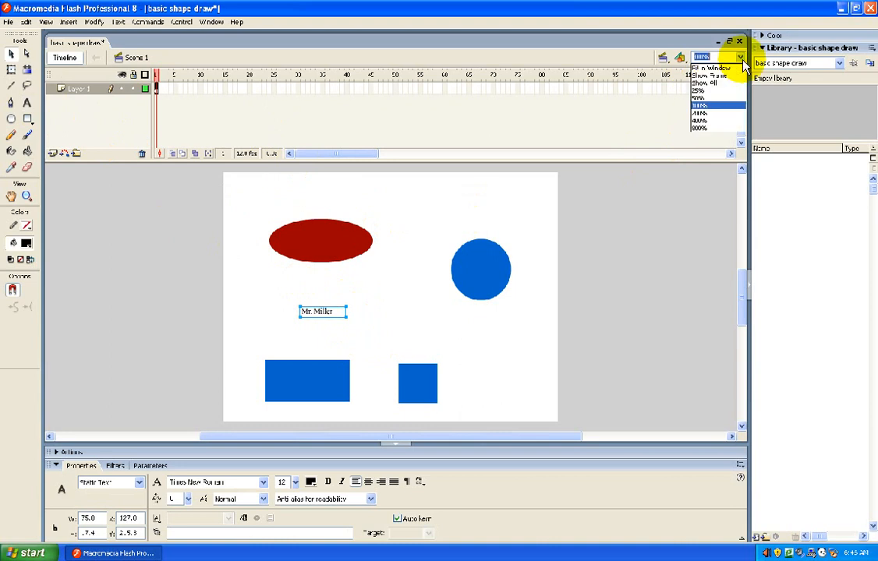
click(706, 114)
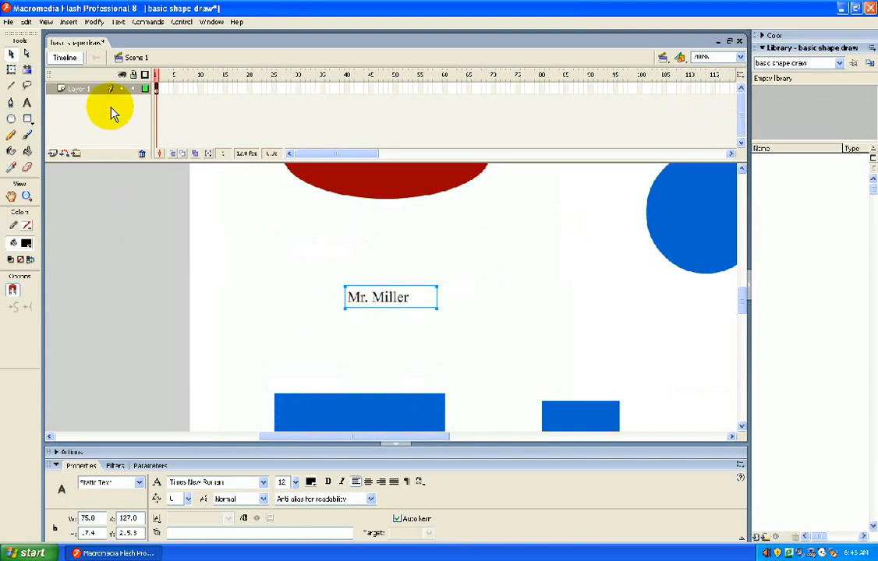
click(25, 102)
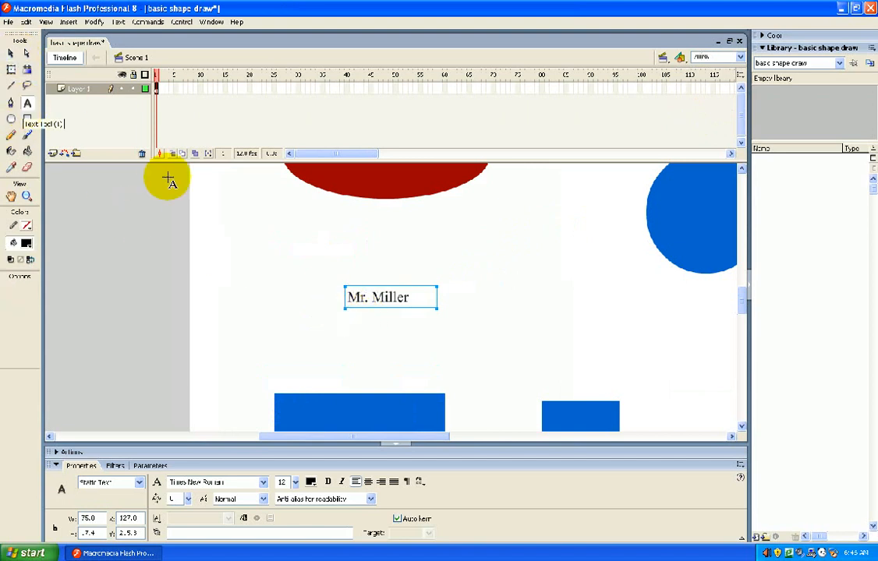
drag(410, 300, 338, 298)
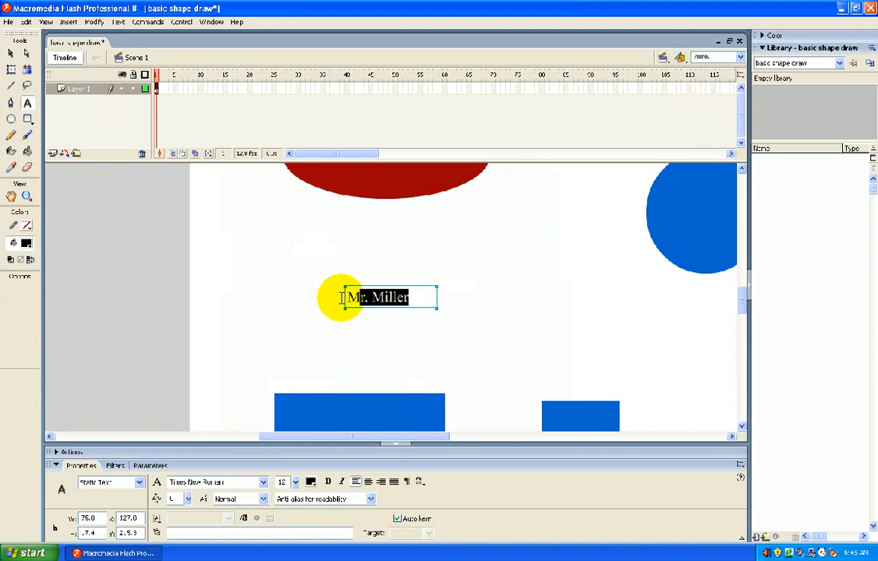
click(264, 482)
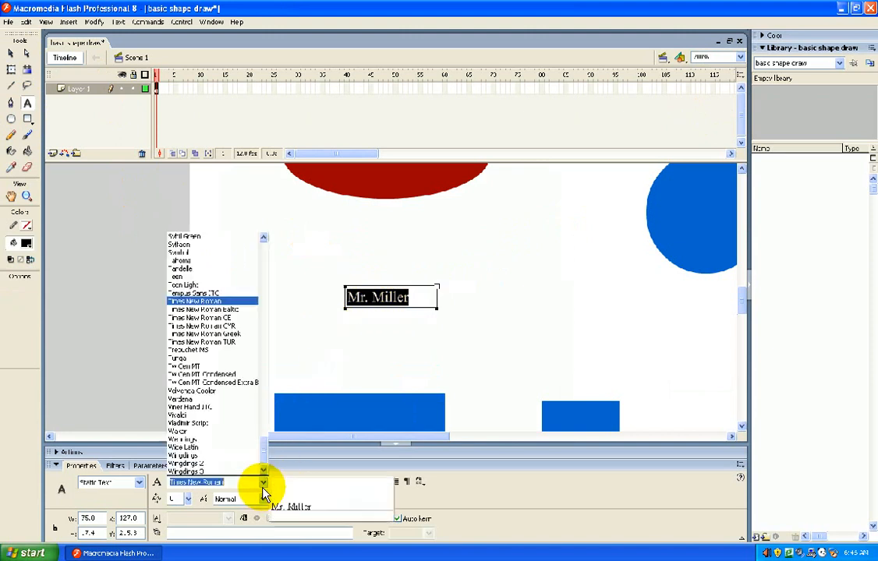
click(226, 269)
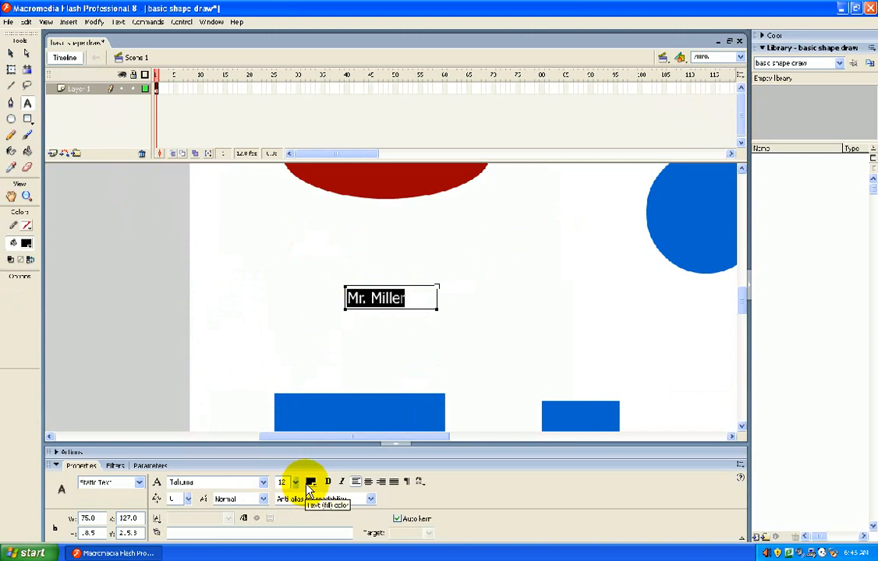
drag(296, 487, 293, 468)
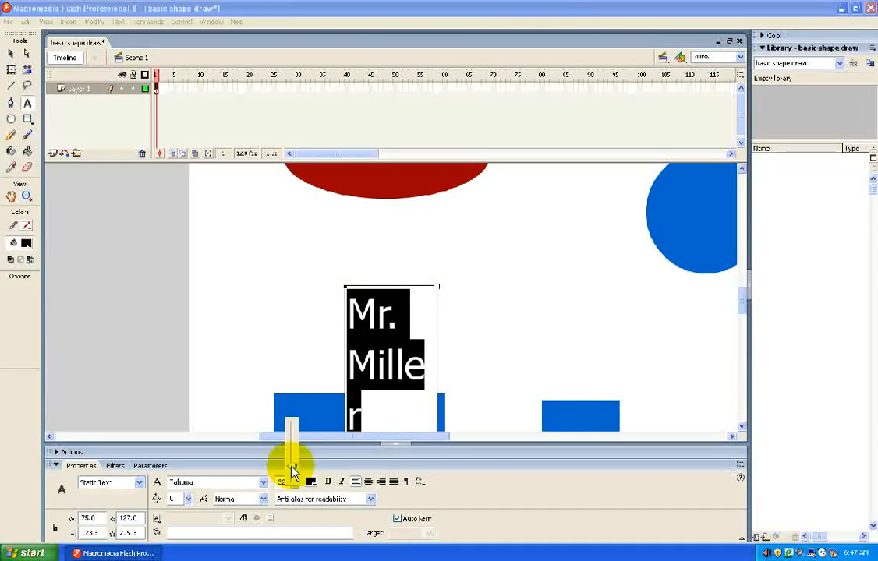
- Change the name text's font to Calibri and widen its text box to about 220 px so it fits on one line
click(265, 486)
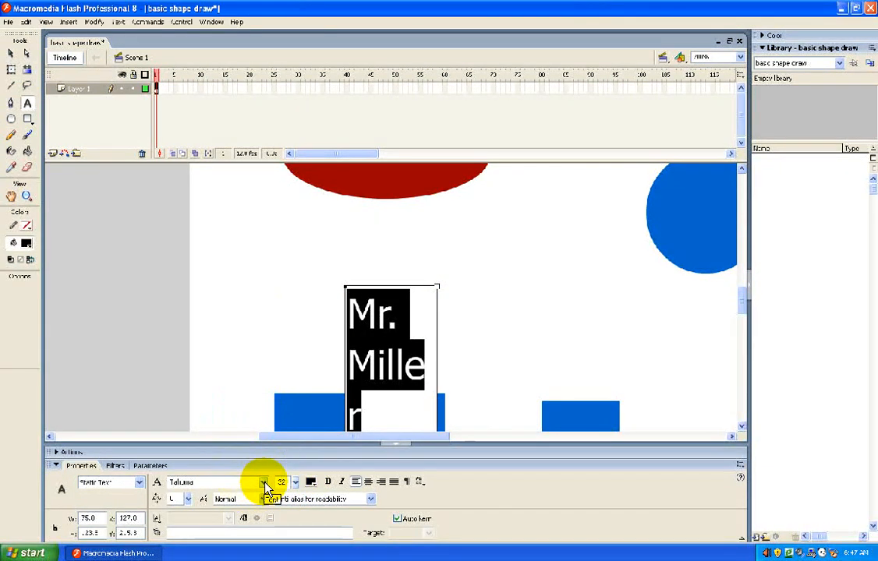
click(265, 486)
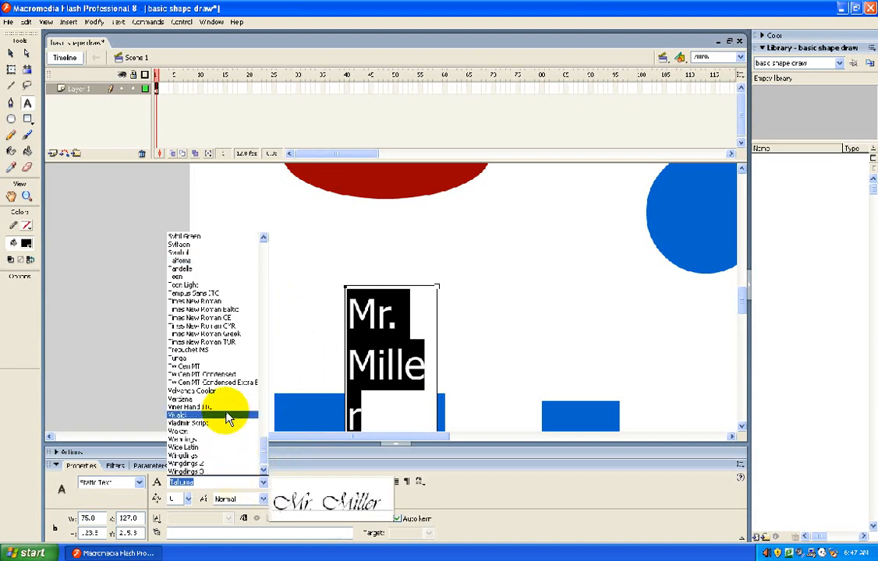
drag(268, 441, 276, 286)
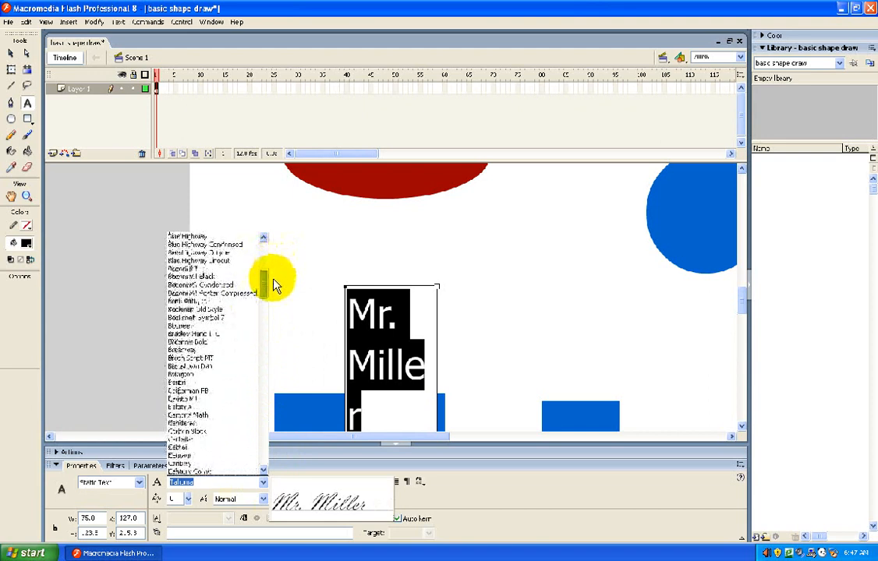
click(198, 397)
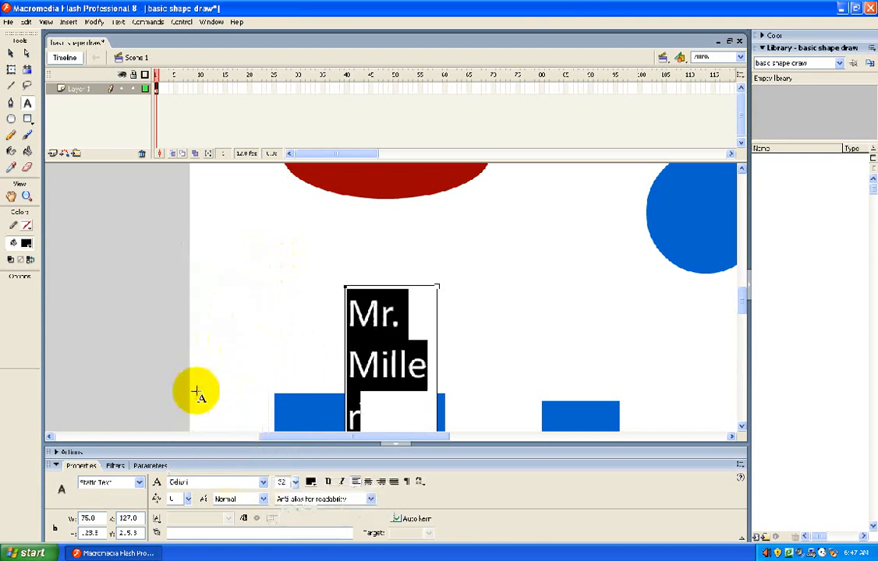
drag(434, 287, 613, 289)
click(466, 311)
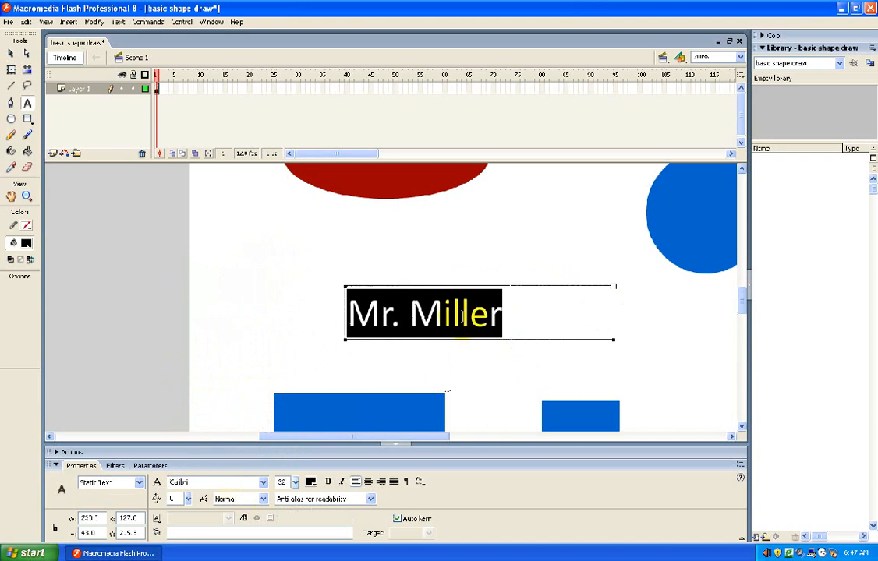
- Save the drawing with its shapes and text label under the existing file name "basic shape draw"
click(742, 66)
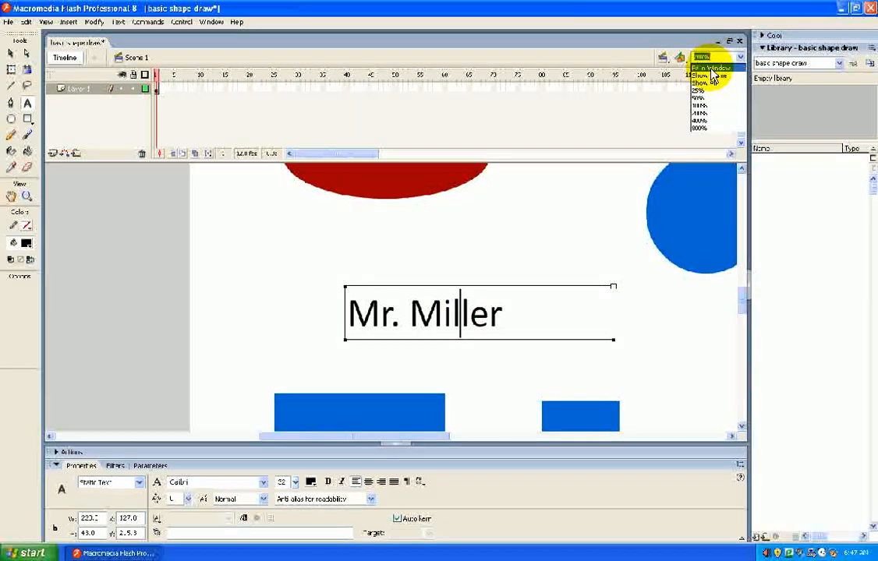
click(715, 63)
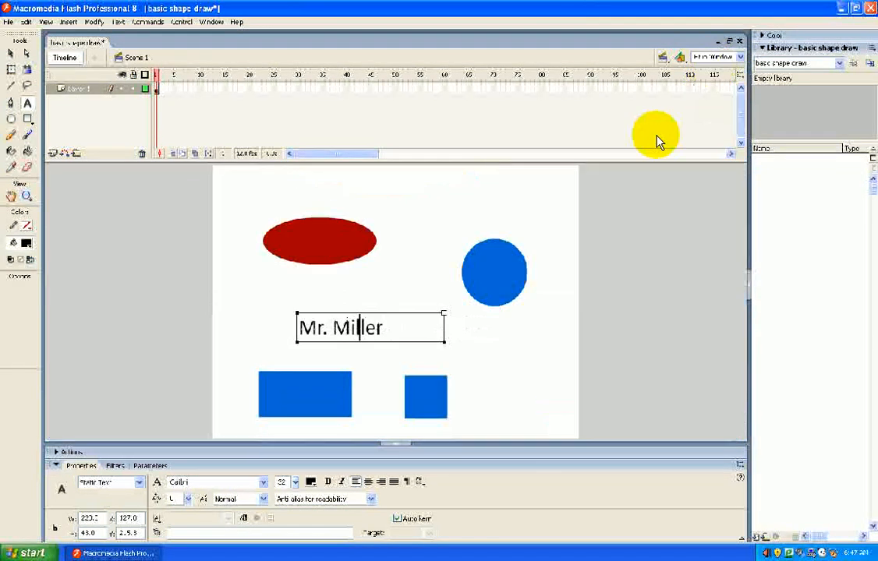
click(9, 23)
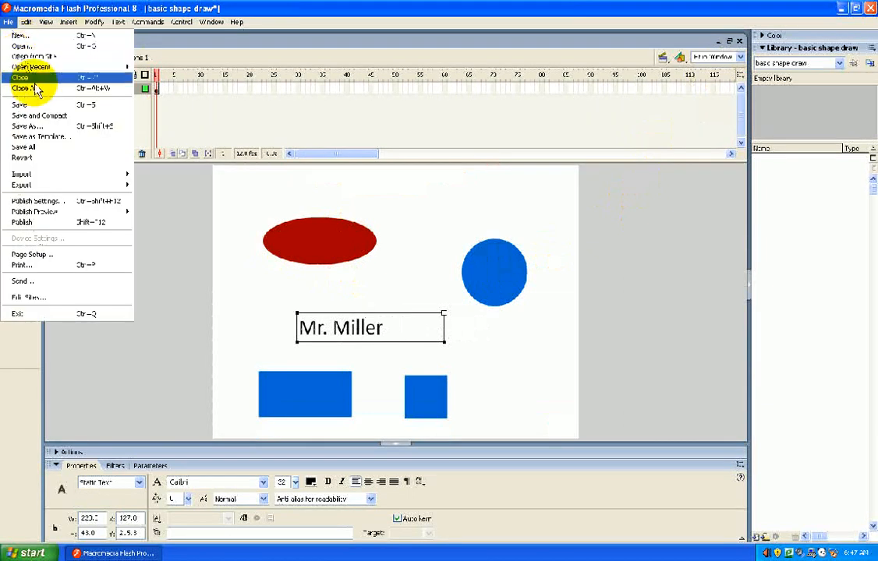
click(33, 106)
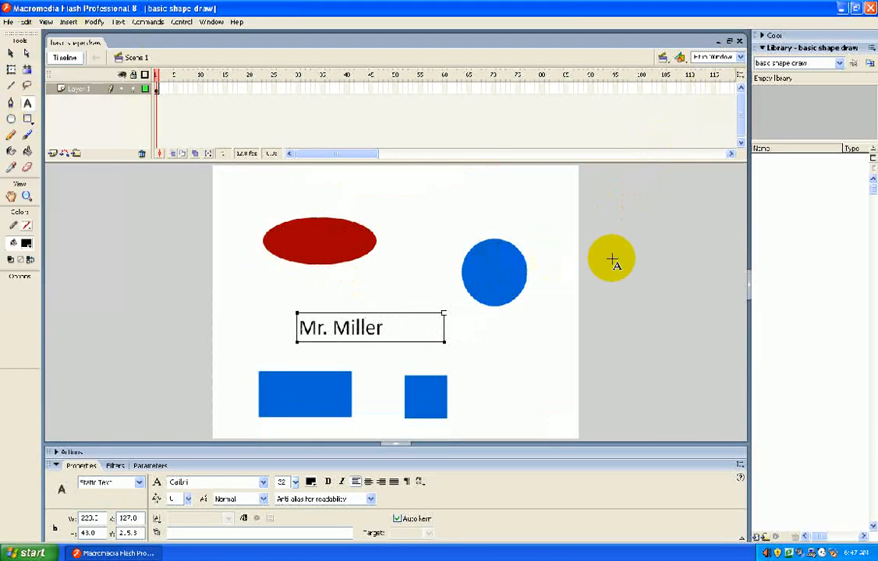